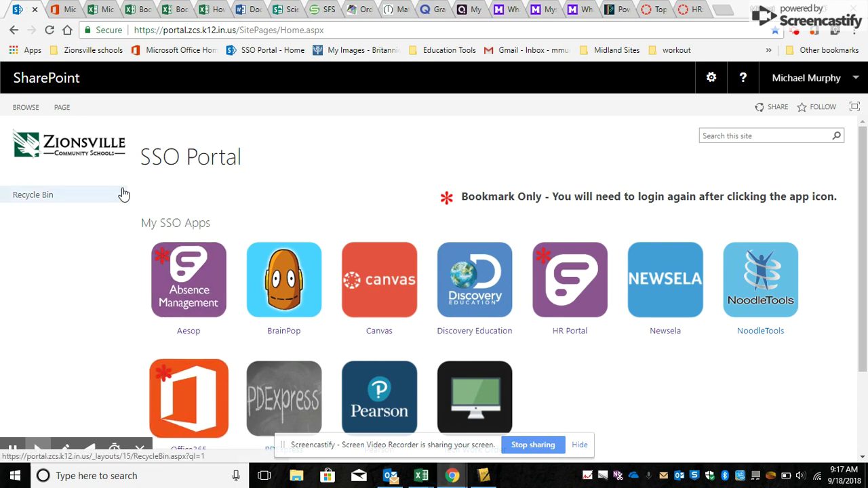
Open Excel Online from the Office 365 home page and switch to the blank workbook Book 5.
{"action": "left_click", "coordinate": [60, 8]}
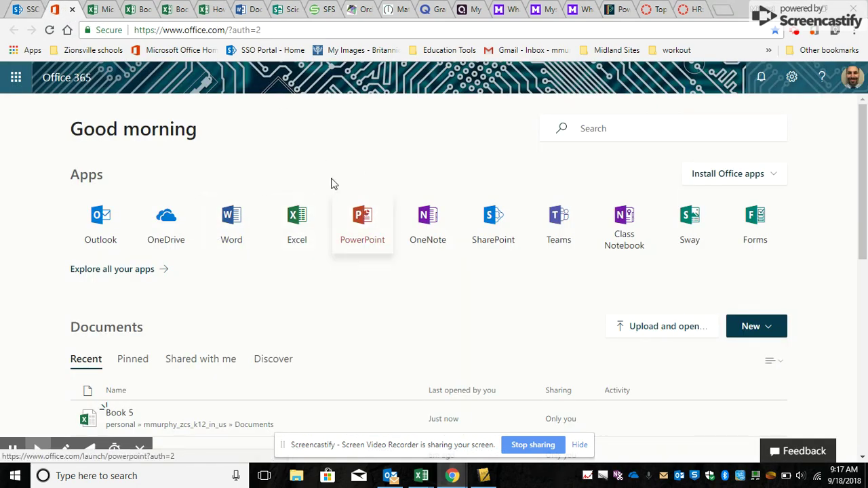
{"action": "left_click", "coordinate": [305, 227]}
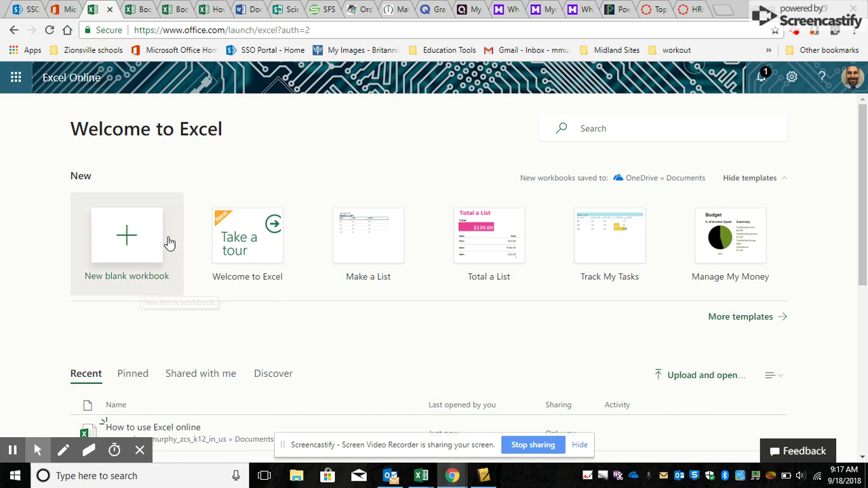
{"action": "left_click", "coordinate": [135, 10]}
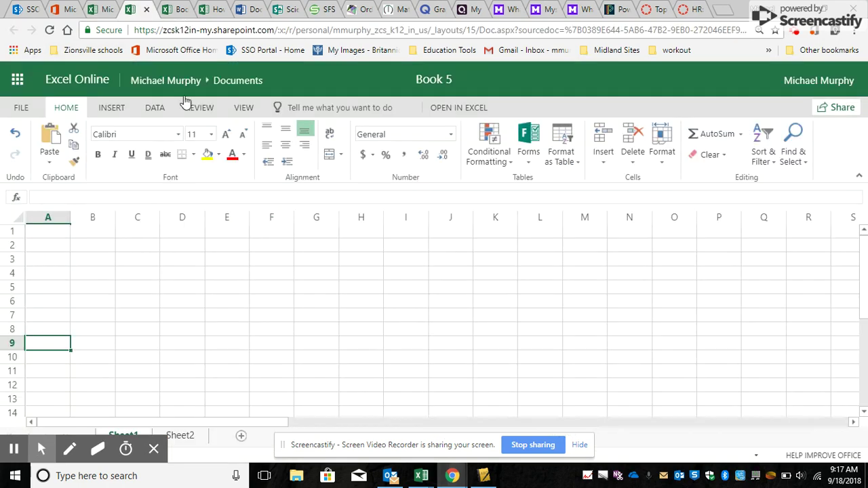
Rename the Book 5 workbook as "Intro to Graphing".
{"action": "double_click", "coordinate": [436, 81]}
{"action": "left_click_drag", "start_coordinate": [453, 81], "coordinate": [408, 82]}
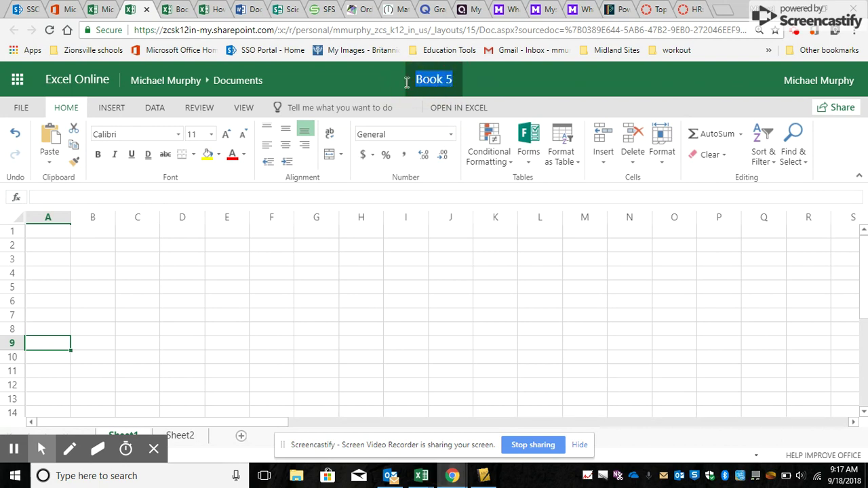
{"action": "type", "text": "Intro"}
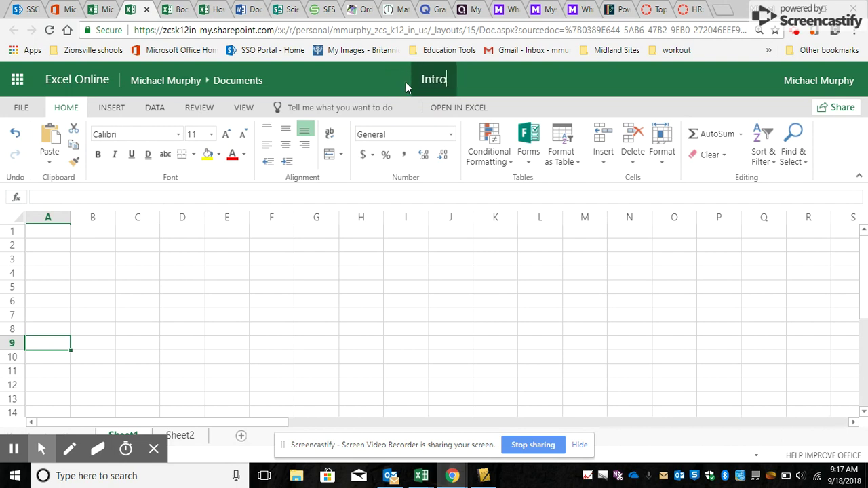
{"action": "type", "text": " to Graphing"}
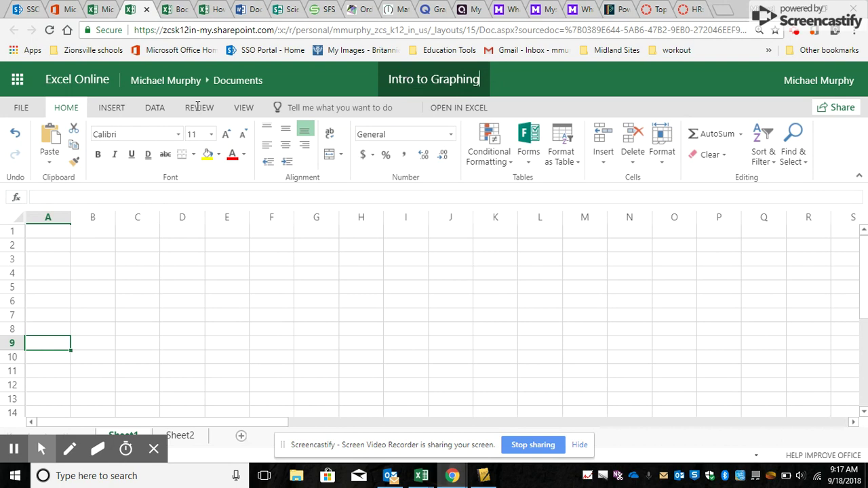
{"action": "left_click", "coordinate": [64, 253]}
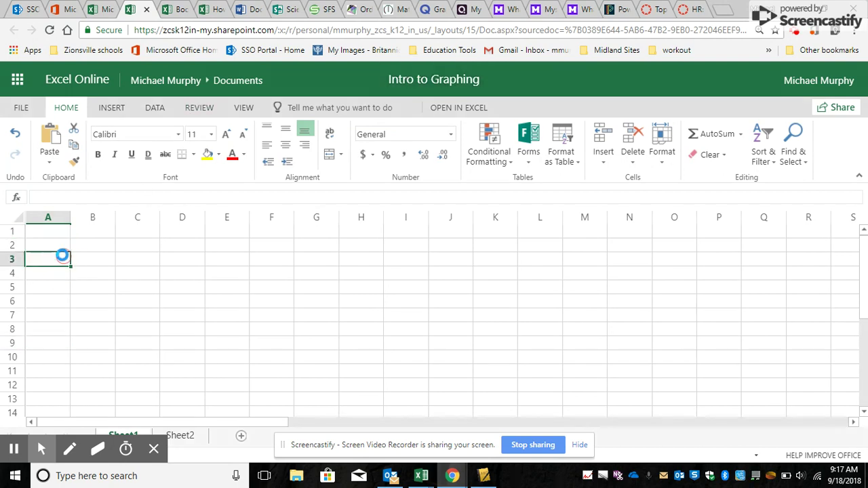
Merge and center cells A1 through D1 for a table title.
{"action": "left_click_drag", "start_coordinate": [61, 234], "coordinate": [184, 236]}
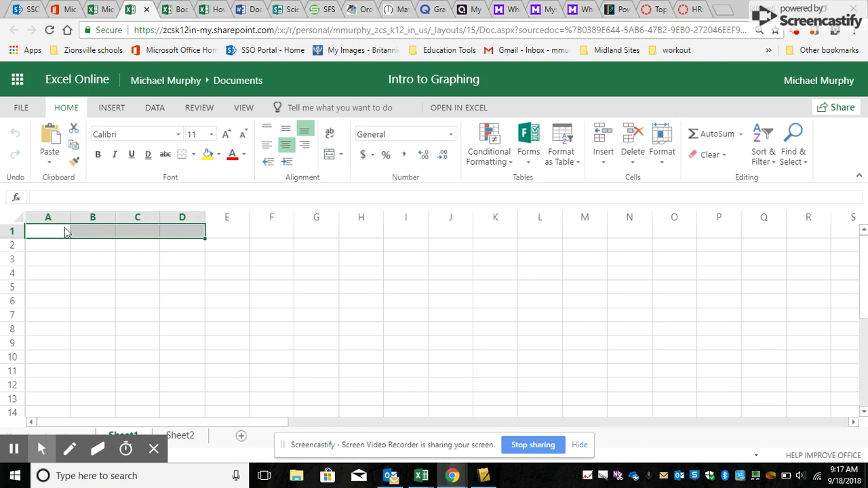
{"action": "left_click", "coordinate": [59, 257]}
{"action": "left_click_drag", "start_coordinate": [62, 233], "coordinate": [203, 236]}
{"action": "left_click", "coordinate": [330, 154]}
Enter the sample values "ti" in B3, 4 in B2, 5 in C2 and 6 in C3.
{"action": "left_click", "coordinate": [97, 263]}
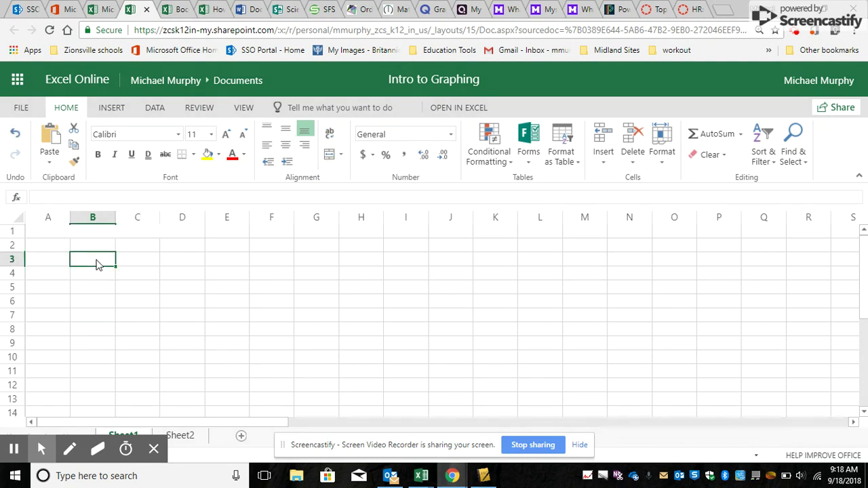
{"action": "type", "text": "ti"}
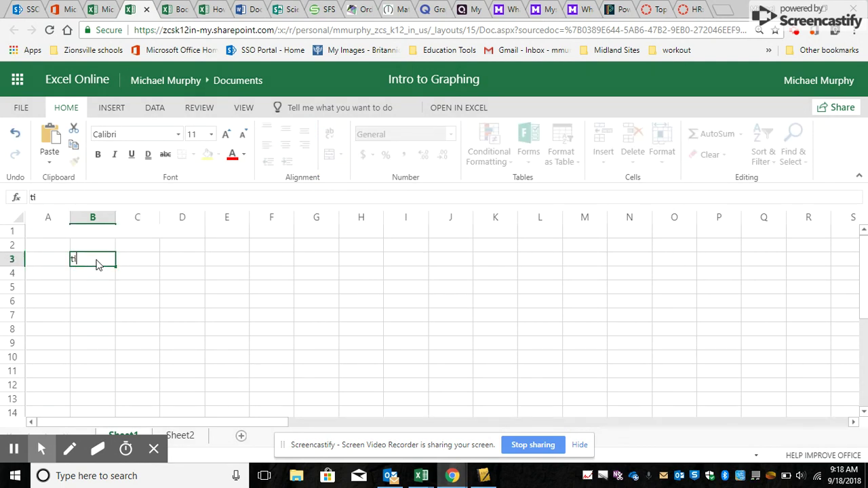
{"action": "key", "text": "Up"}
{"action": "type", "text": "4"}
{"action": "key", "text": "Tab"}
{"action": "type", "text": "5"}
{"action": "key", "text": "Return"}
{"action": "type", "text": "6"}
{"action": "key", "text": "Return"}
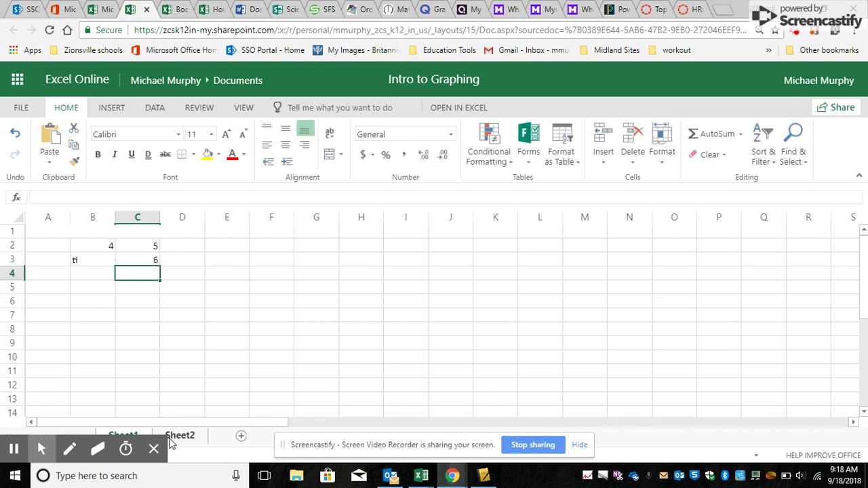
Switch to the "How to use Excel online" workbook and delete both existing charts on Sheet2.
{"action": "left_click", "coordinate": [179, 9]}
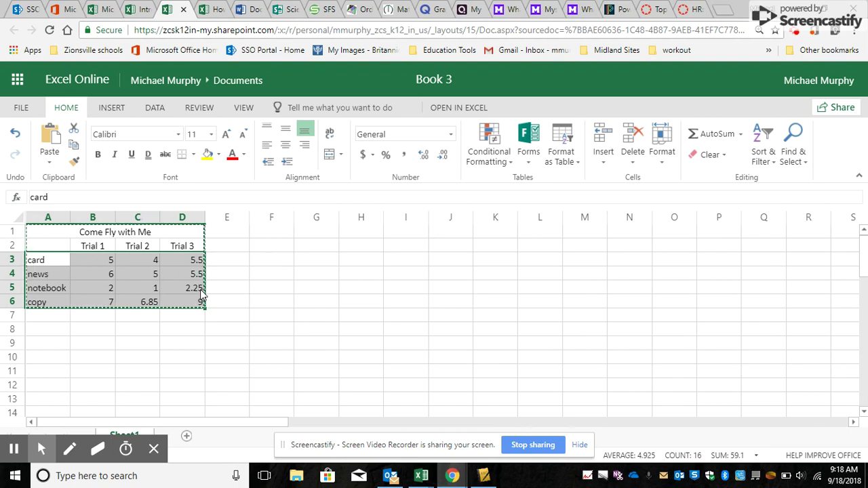
{"action": "left_click", "coordinate": [217, 12]}
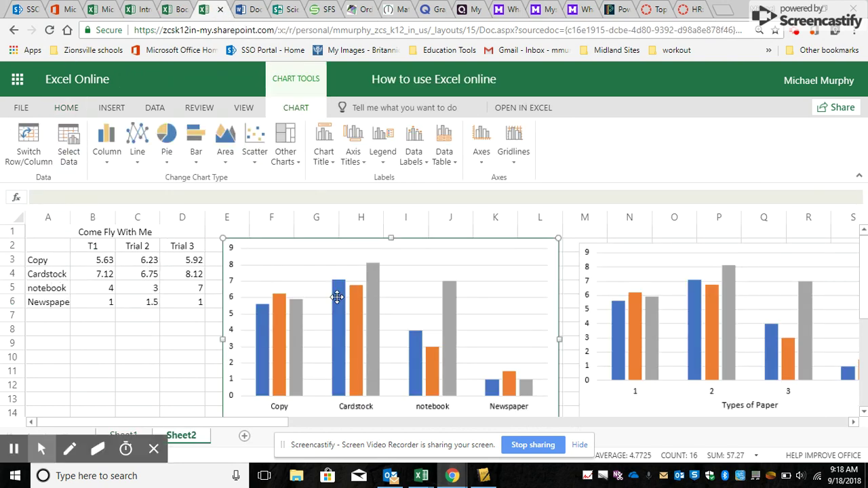
{"action": "left_click", "coordinate": [415, 308]}
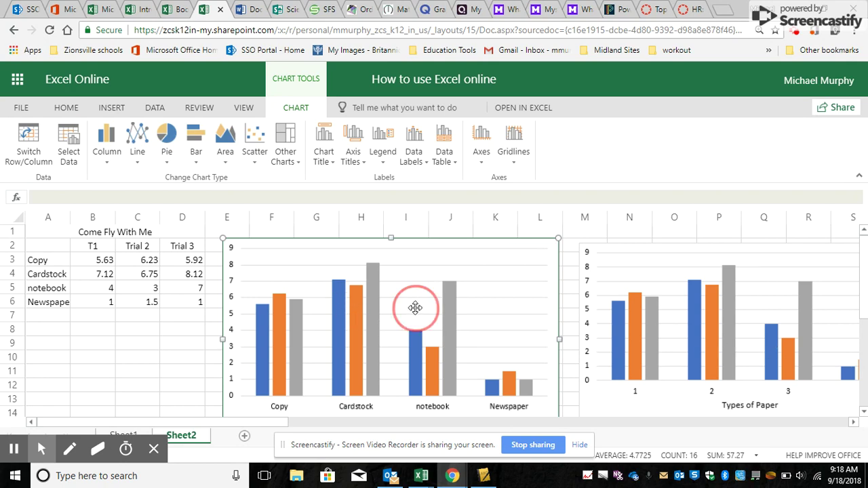
{"action": "key", "text": "Delete"}
{"action": "left_click", "coordinate": [649, 326]}
{"action": "key", "text": "Delete"}
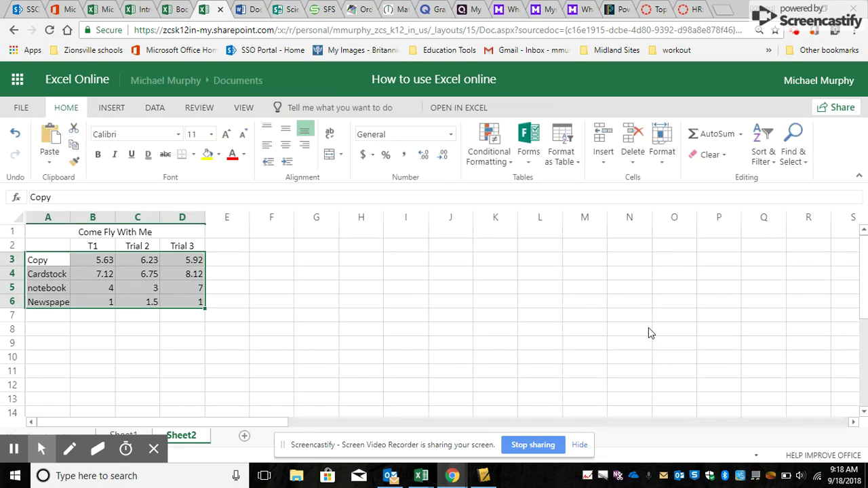
Insert a 2-D clustered column chart from A3:D6 and position it directly beside the data table, starting at column E.
{"action": "left_click", "coordinate": [324, 347]}
{"action": "left_click_drag", "start_coordinate": [38, 266], "coordinate": [192, 307]}
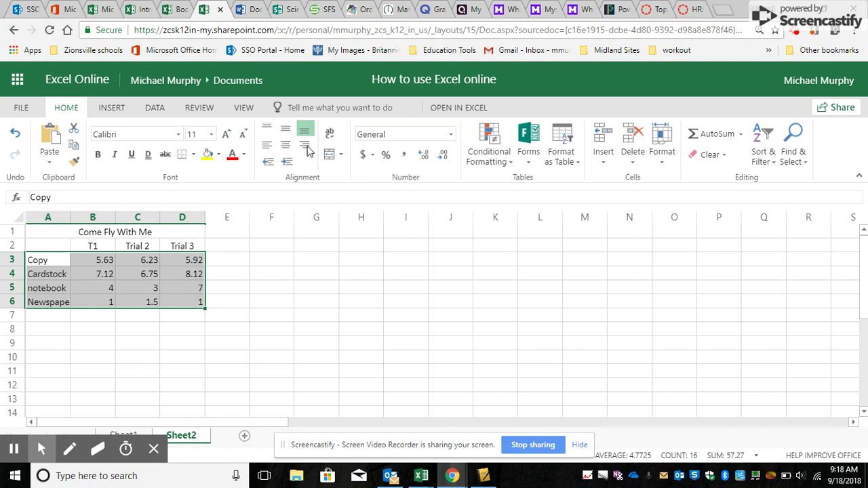
{"action": "left_click", "coordinate": [112, 107]}
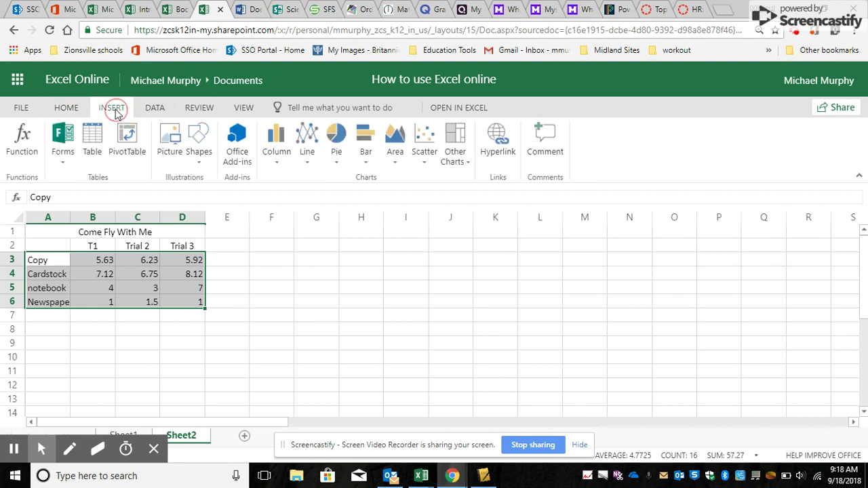
{"action": "left_click", "coordinate": [282, 163]}
{"action": "left_click", "coordinate": [287, 222]}
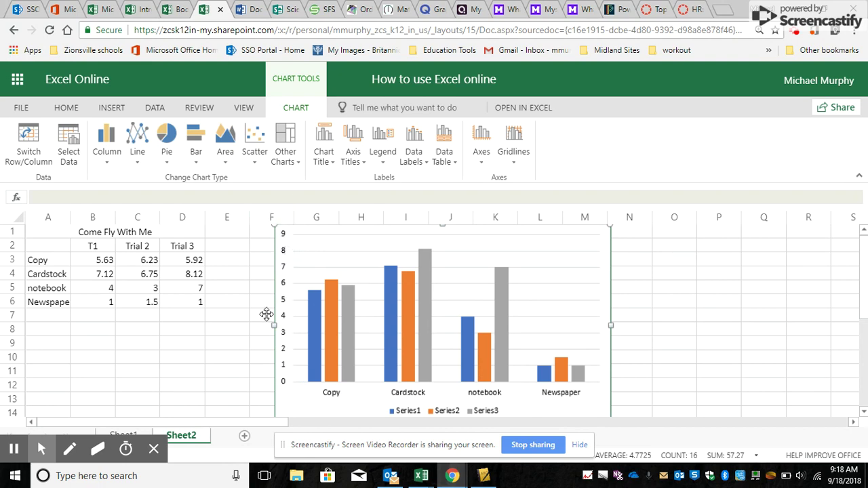
{"action": "left_click_drag", "start_coordinate": [389, 328], "coordinate": [331, 330]}
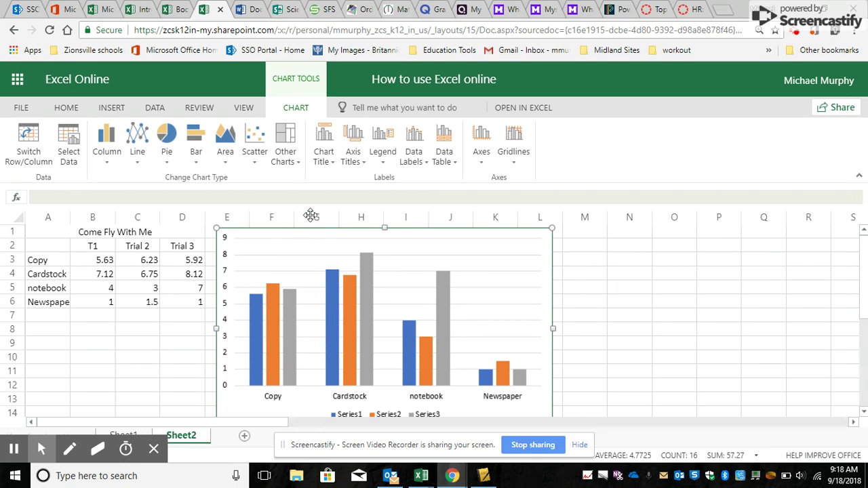
Add a centered overlay chart title reading "Come Fly with Me".
{"action": "left_click", "coordinate": [335, 162]}
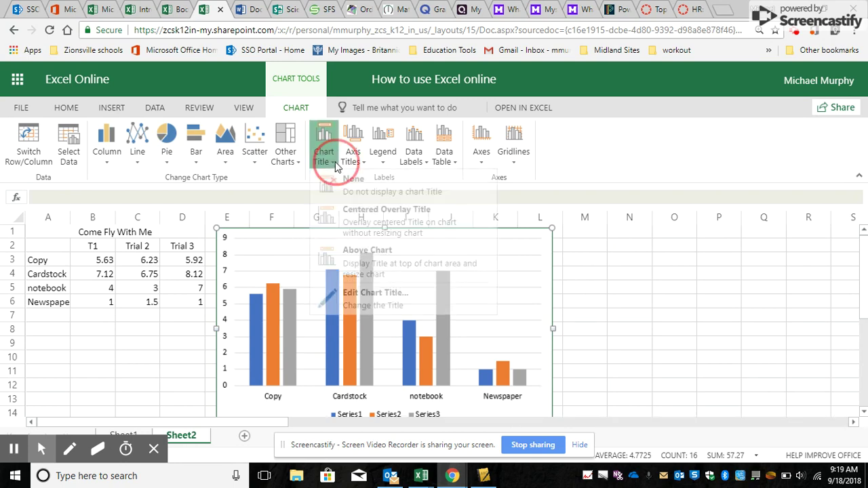
{"action": "left_click", "coordinate": [378, 224]}
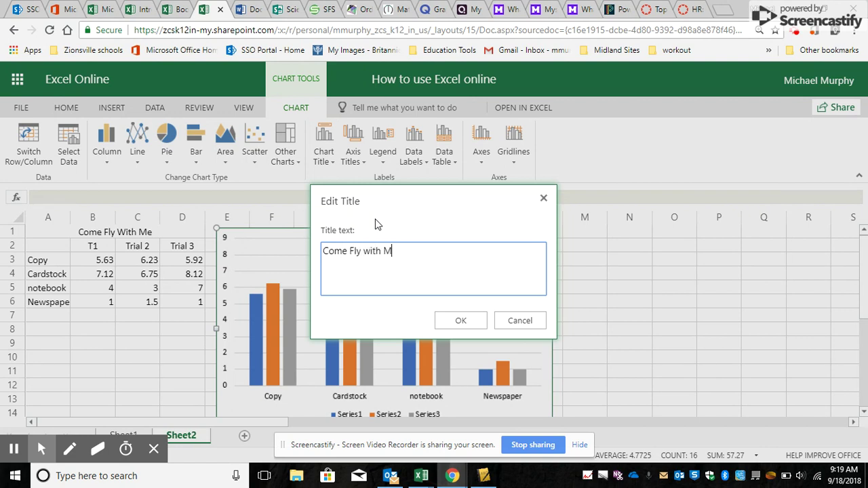
{"action": "left_click", "coordinate": [457, 327]}
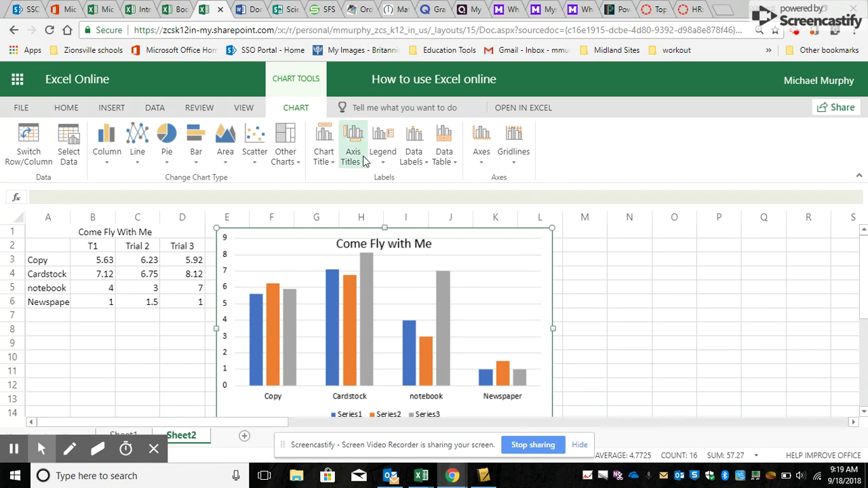
Add a horizontal axis title below the axis reading "Types of Paper".
{"action": "left_click", "coordinate": [364, 160]}
{"action": "left_click", "coordinate": [386, 180]}
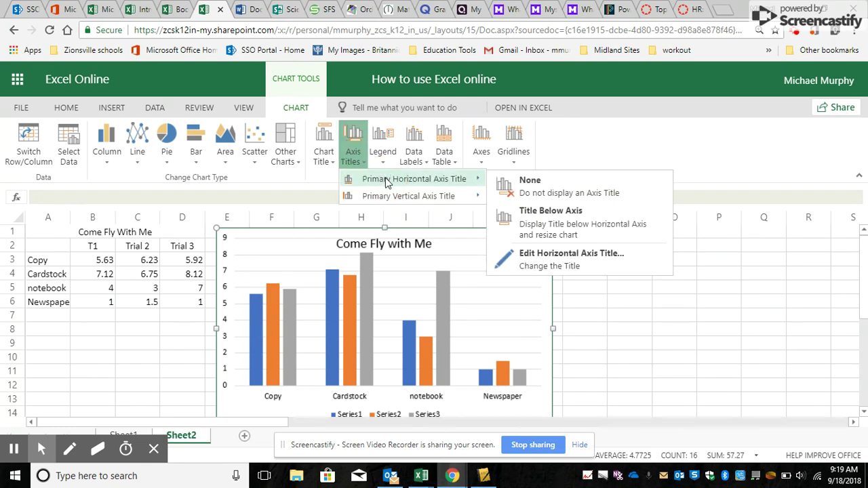
{"action": "mouse_move", "coordinate": [408, 196]}
{"action": "mouse_move", "coordinate": [435, 179]}
{"action": "left_click", "coordinate": [567, 216]}
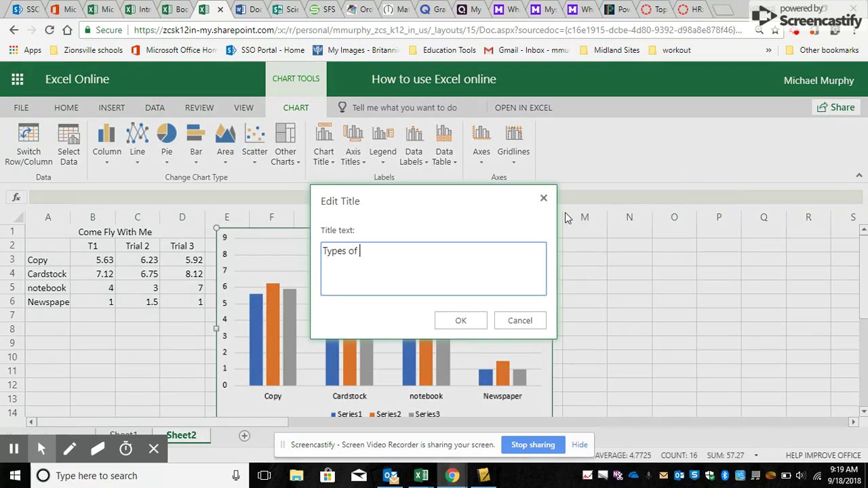
{"action": "left_click", "coordinate": [464, 325]}
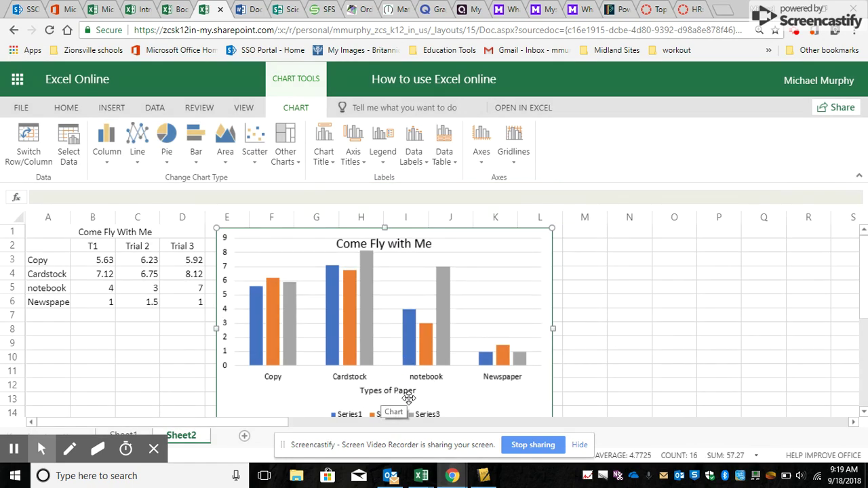
Add a rotated vertical axis title reading "Distance in Meters".
{"action": "left_click", "coordinate": [349, 160]}
{"action": "mouse_move", "coordinate": [400, 202]}
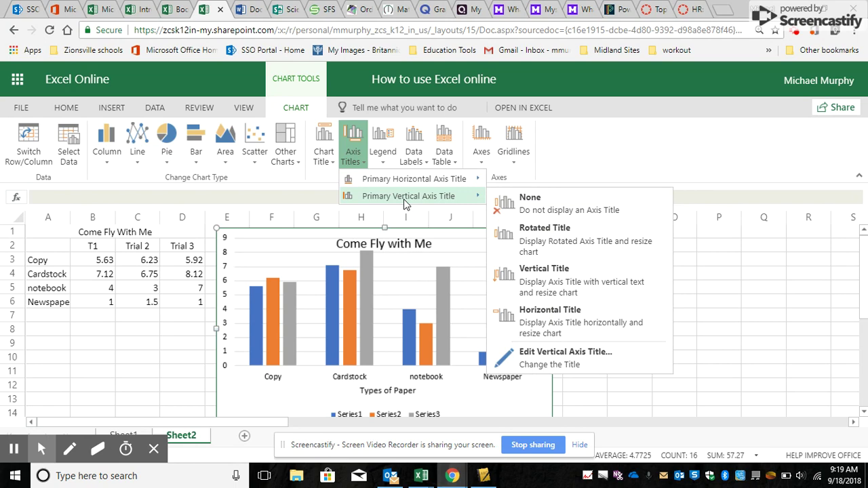
{"action": "left_click", "coordinate": [544, 237]}
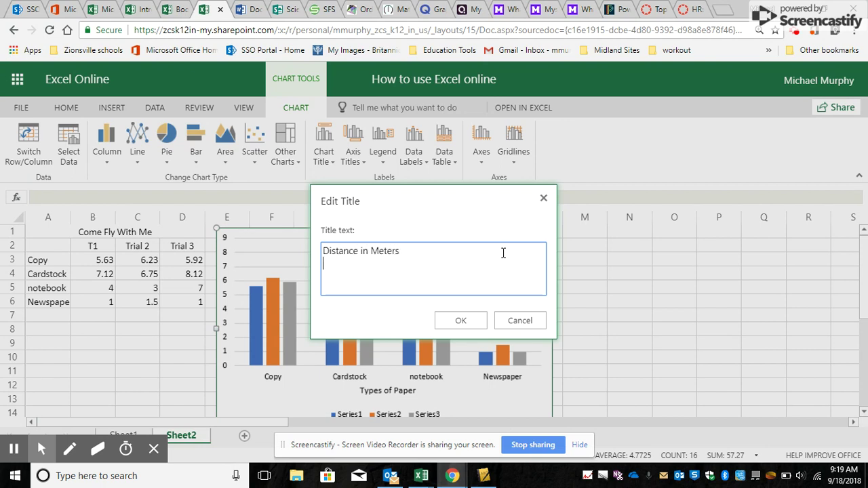
{"action": "left_click", "coordinate": [468, 320]}
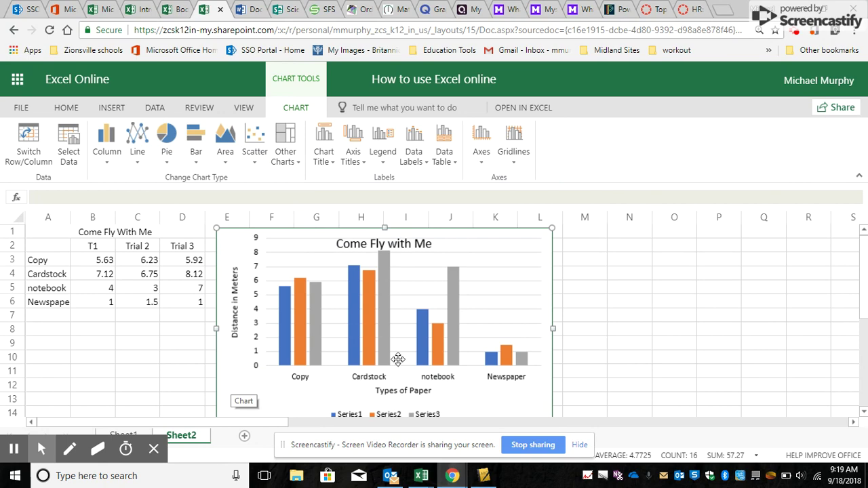
{"action": "scroll", "coordinate": [447, 329], "scroll_direction": "down", "scroll_amount": 2}
{"action": "scroll", "coordinate": [444, 330], "scroll_direction": "up", "scroll_amount": 2}
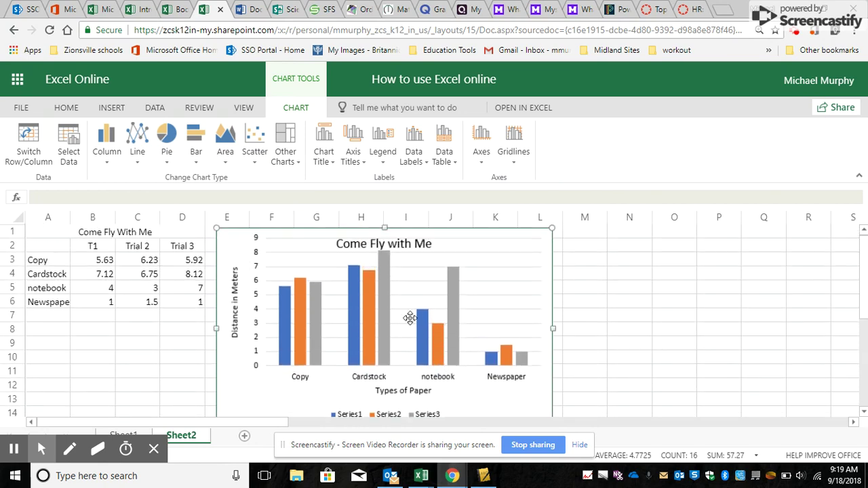
Insert a second 2-D clustered column chart from B2:D6 and move it beside the first chart, around columns M to S.
{"action": "left_click_drag", "start_coordinate": [93, 248], "coordinate": [187, 309]}
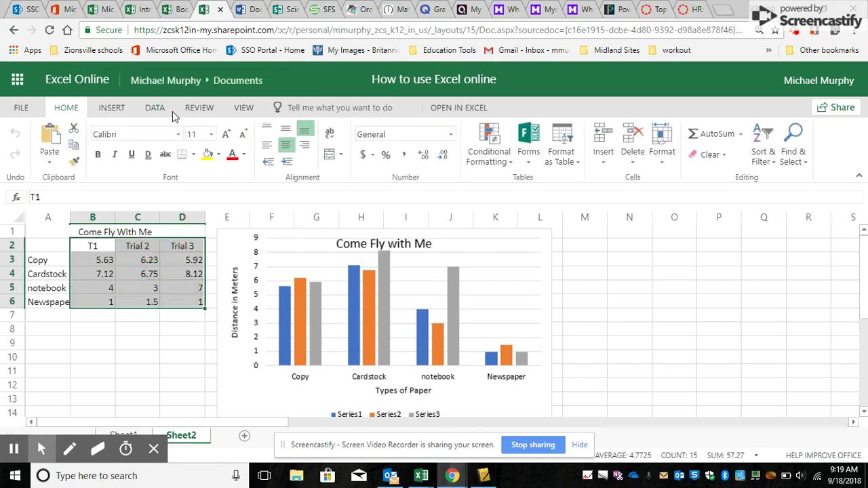
{"action": "left_click", "coordinate": [114, 110]}
{"action": "left_click", "coordinate": [275, 155]}
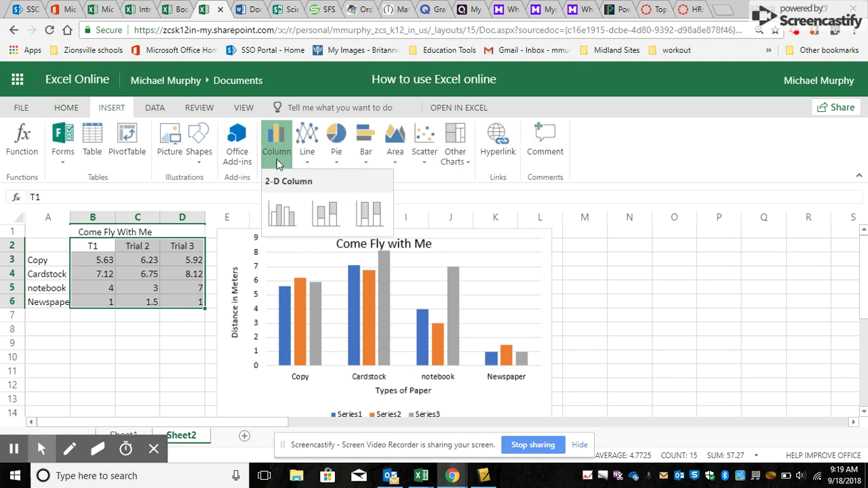
{"action": "left_click", "coordinate": [292, 220]}
{"action": "left_click_drag", "start_coordinate": [499, 328], "coordinate": [814, 313]}
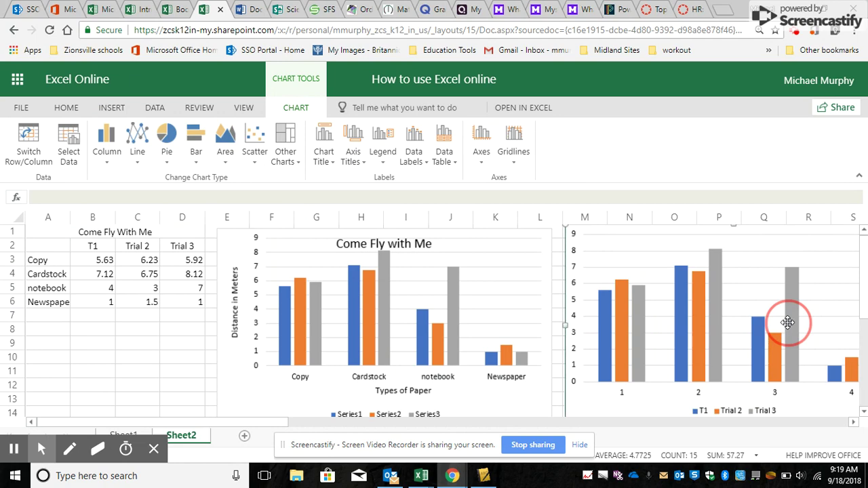